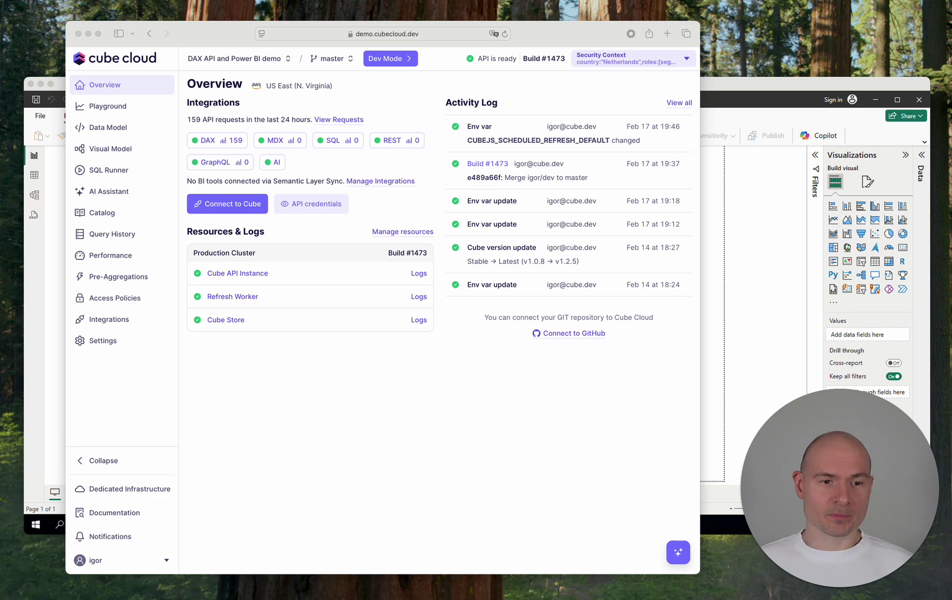
- Open the DAX API credentials and copy the XMLA endpoint URL
click(361, 101)
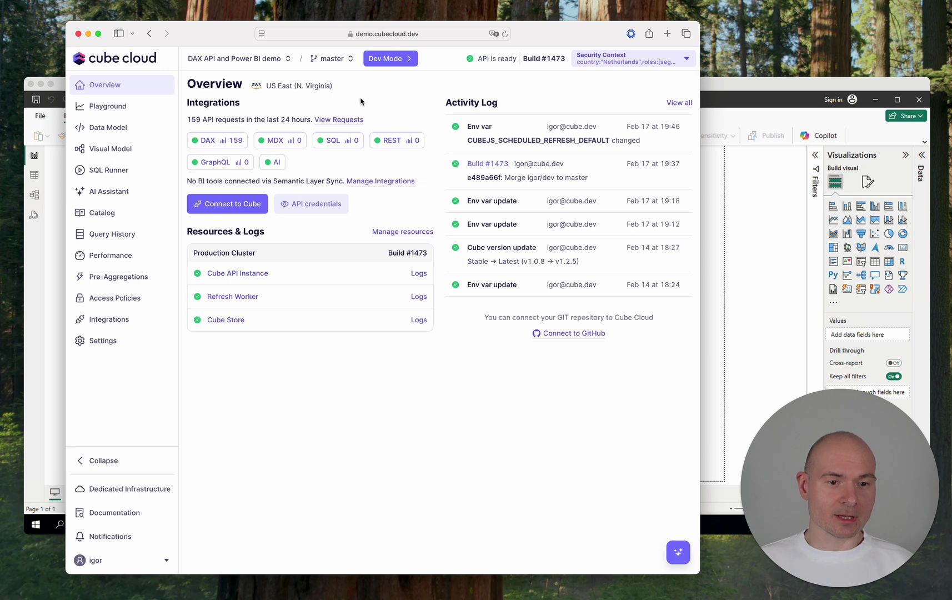
click(225, 143)
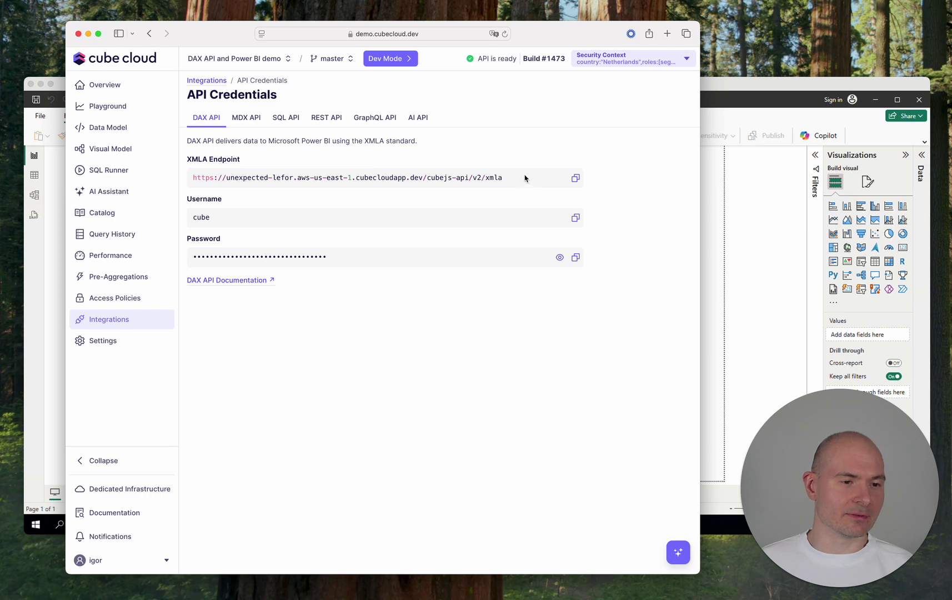
click(571, 184)
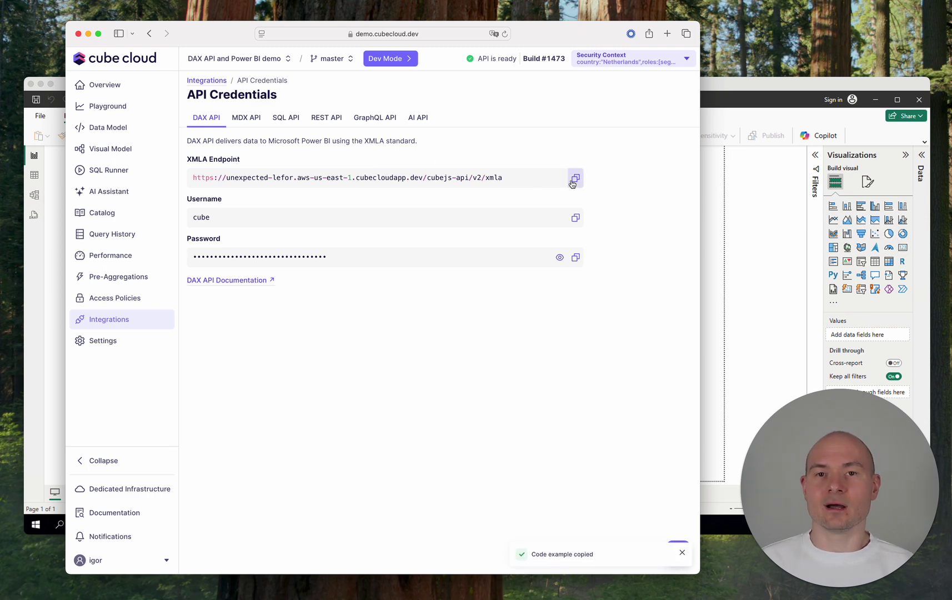
- Switch to Power BI Desktop and connect live to a SQL Server Analysis Services database, using the copied XMLA endpoint as the server
click(745, 127)
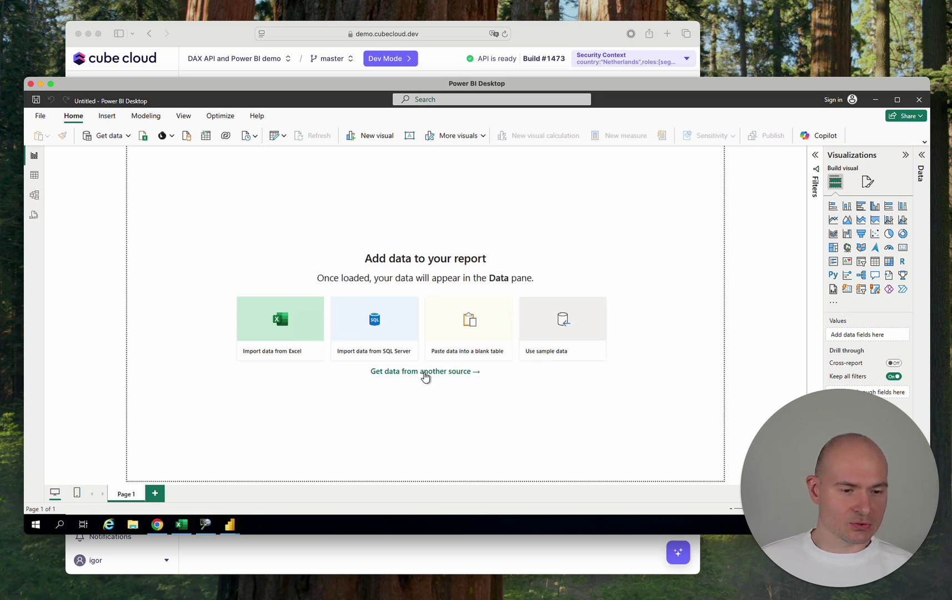
click(425, 377)
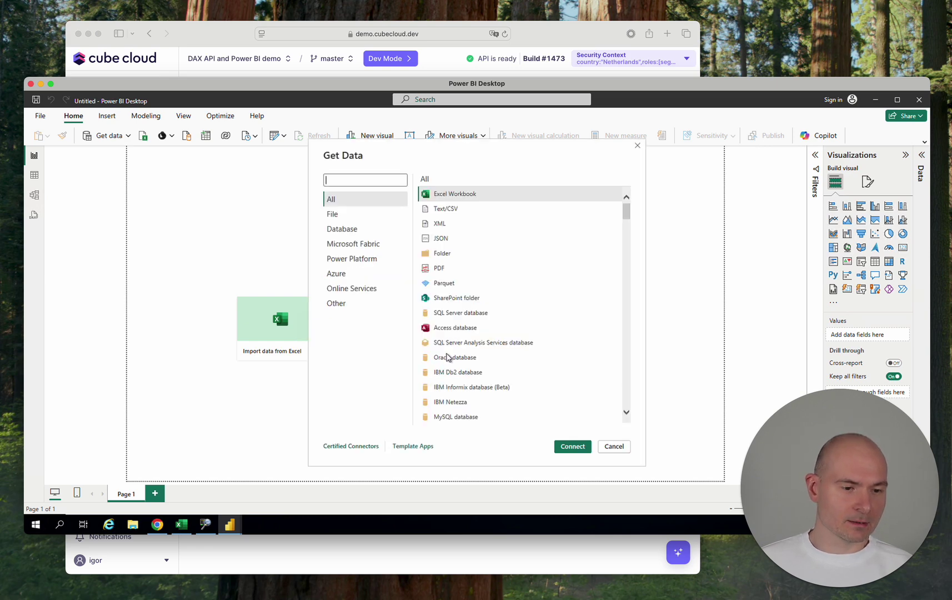
click(460, 344)
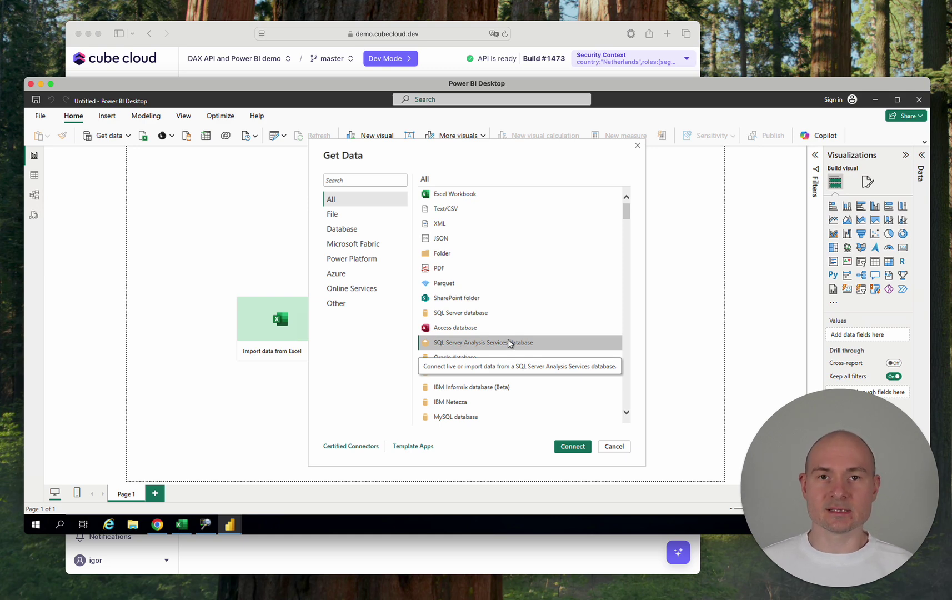
click(568, 447)
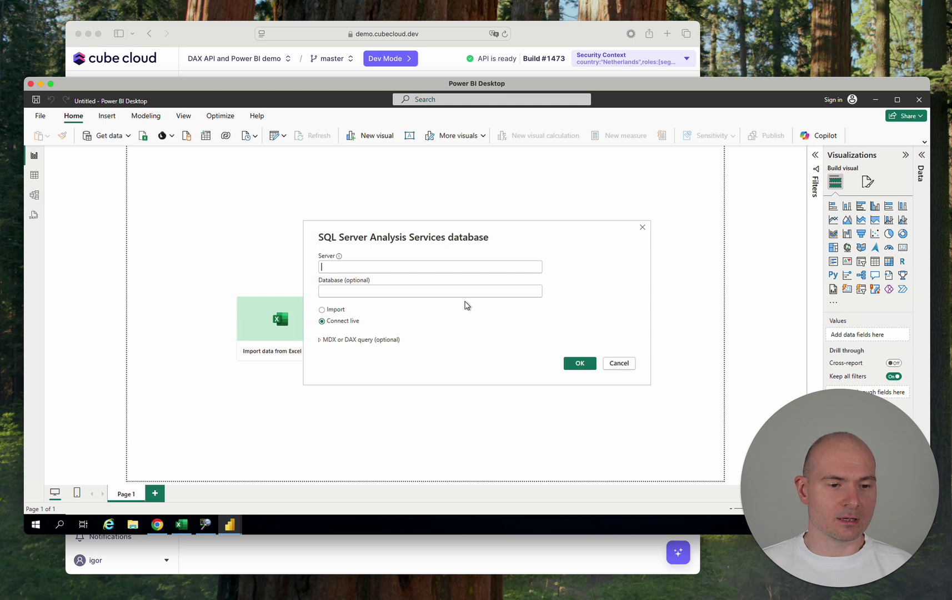
key(ctrl+v)
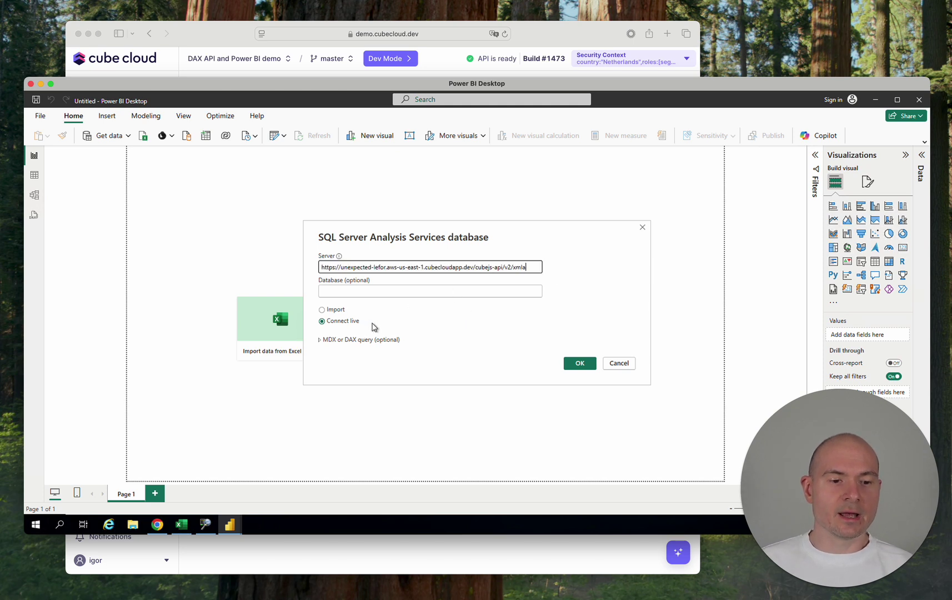
click(579, 364)
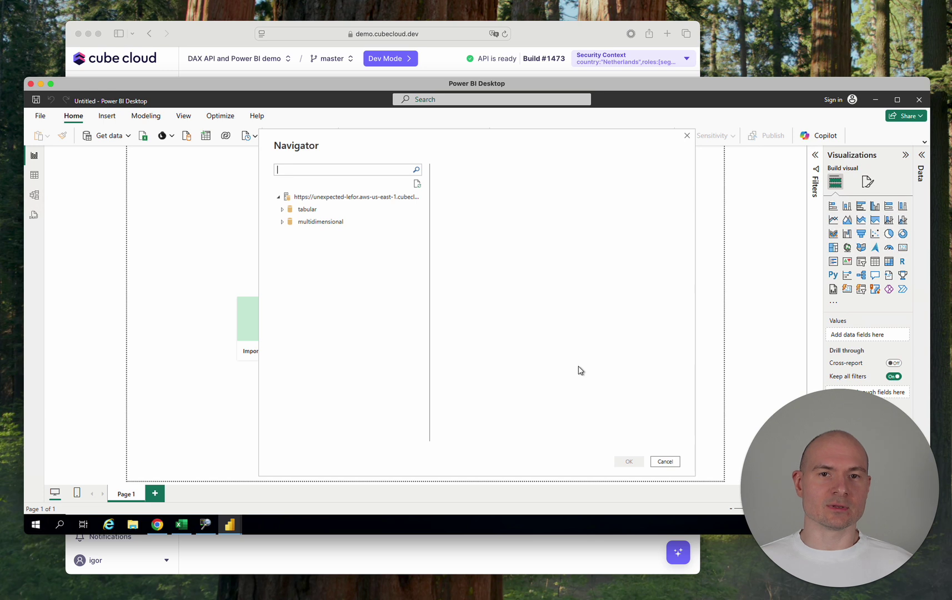
- Load the orders perspective from the tabular database into the report
click(282, 209)
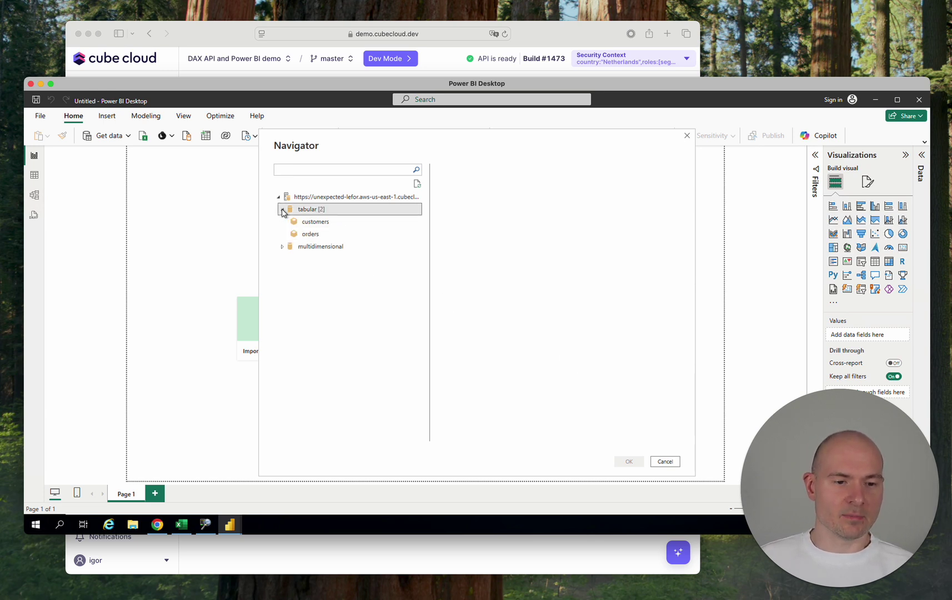
click(312, 235)
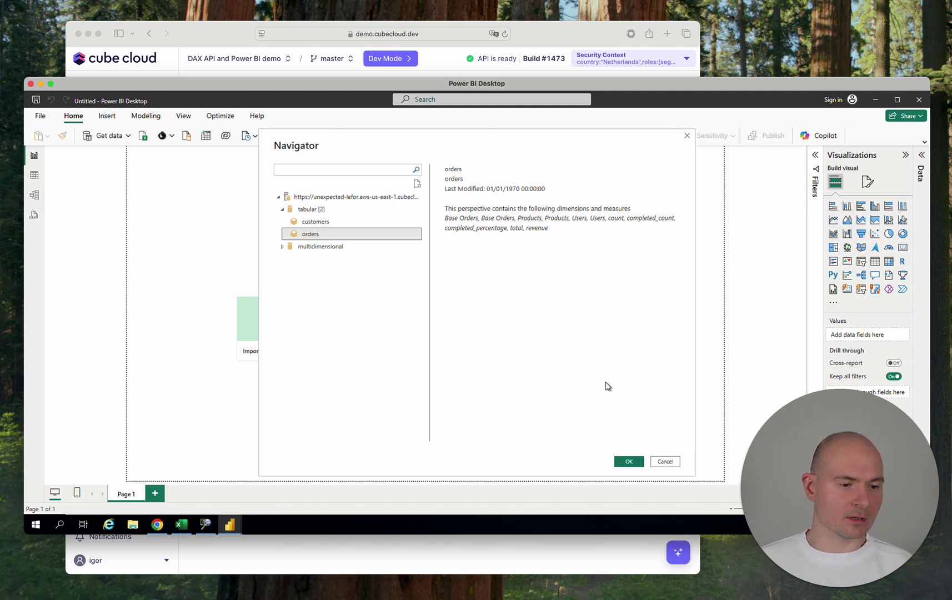
click(627, 462)
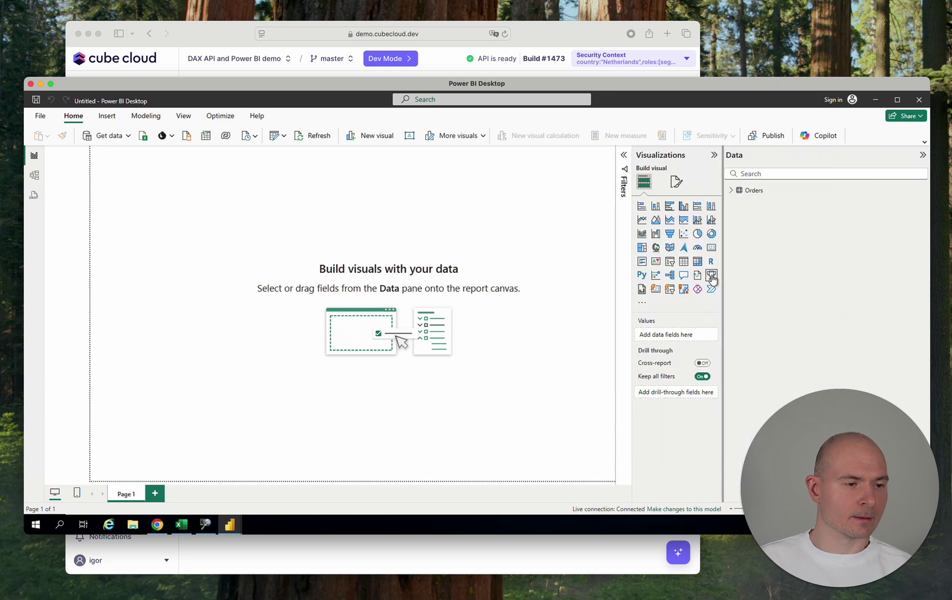
- Examine the fields of the Orders table, including the Orders Created at Calendar hierarchy and the Products and Users folders
click(731, 191)
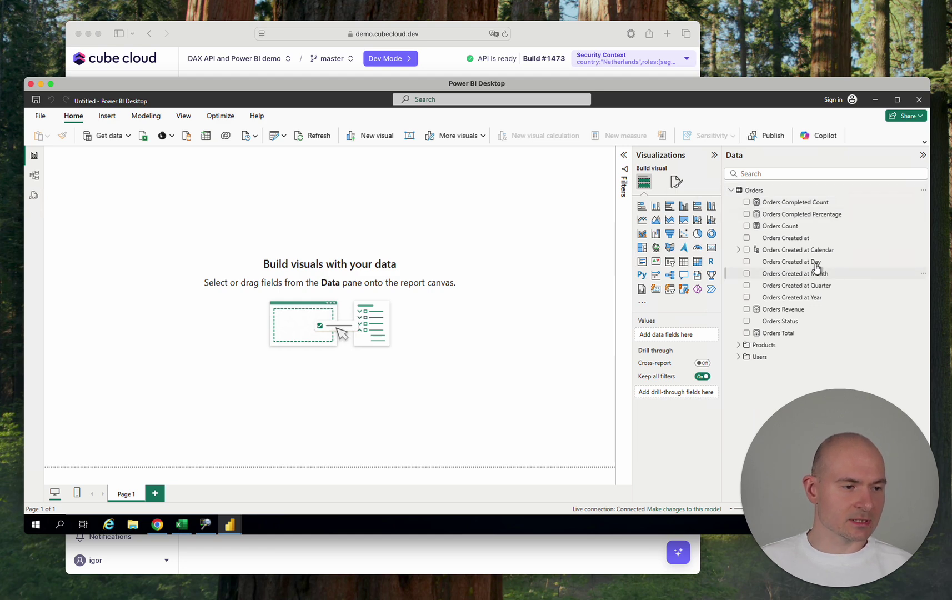
click(738, 249)
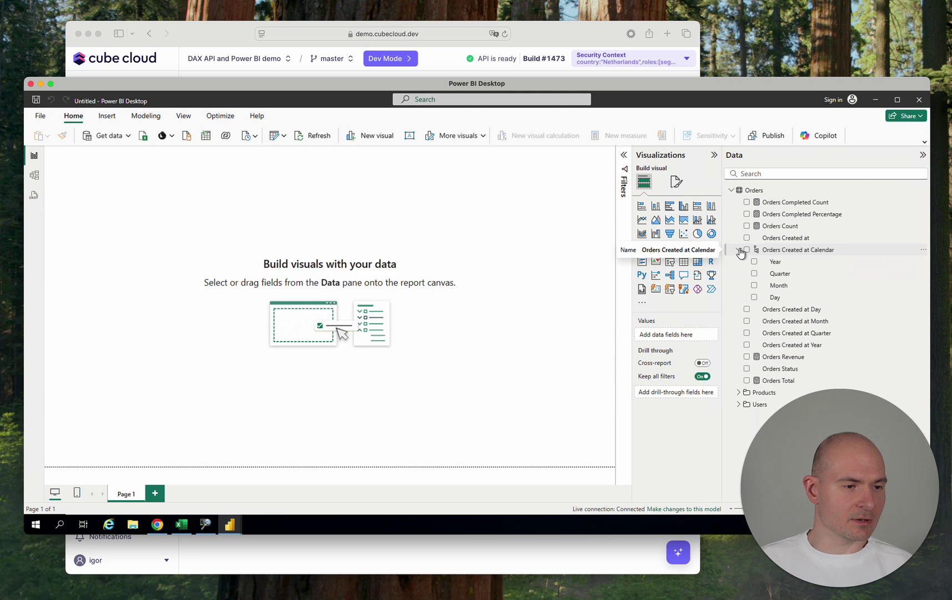
click(738, 250)
click(738, 345)
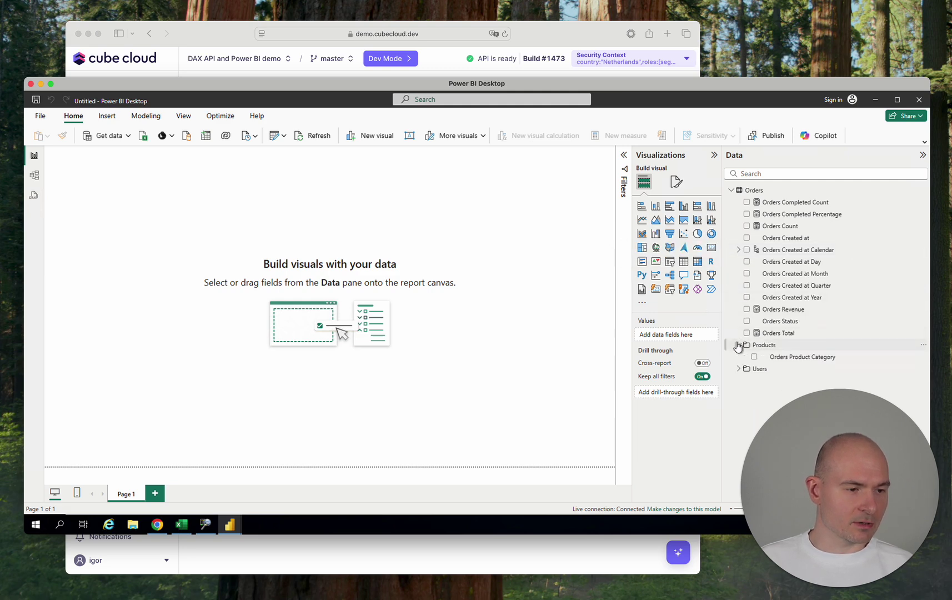
click(739, 369)
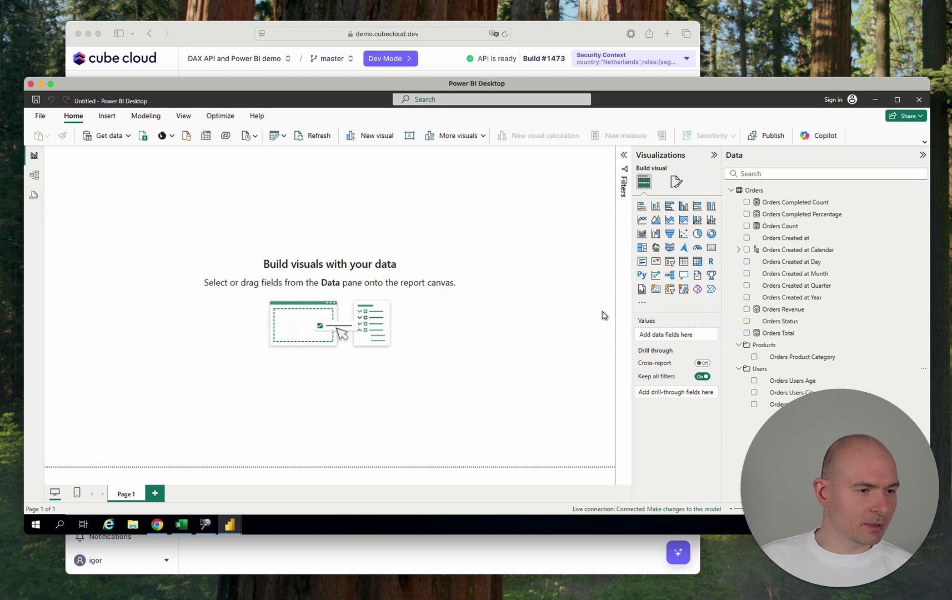
- Build a donut chart of Orders Count by Orders Status and enlarge it on the report page
click(745, 322)
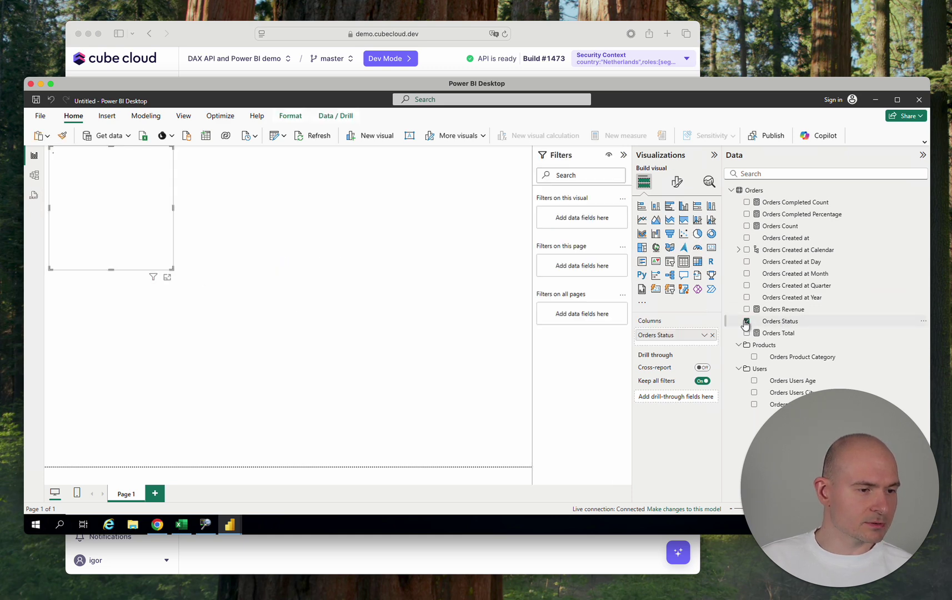
click(746, 227)
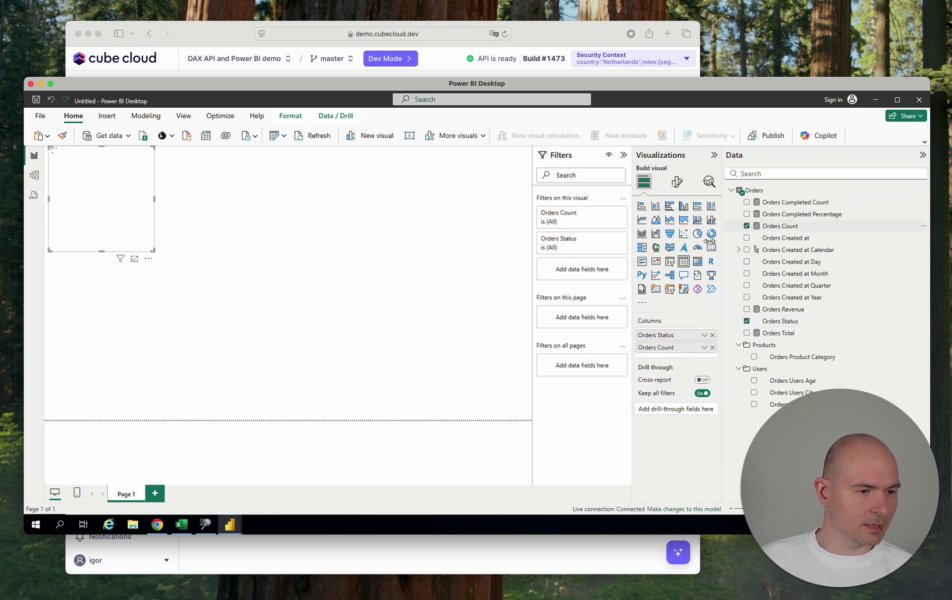
click(711, 233)
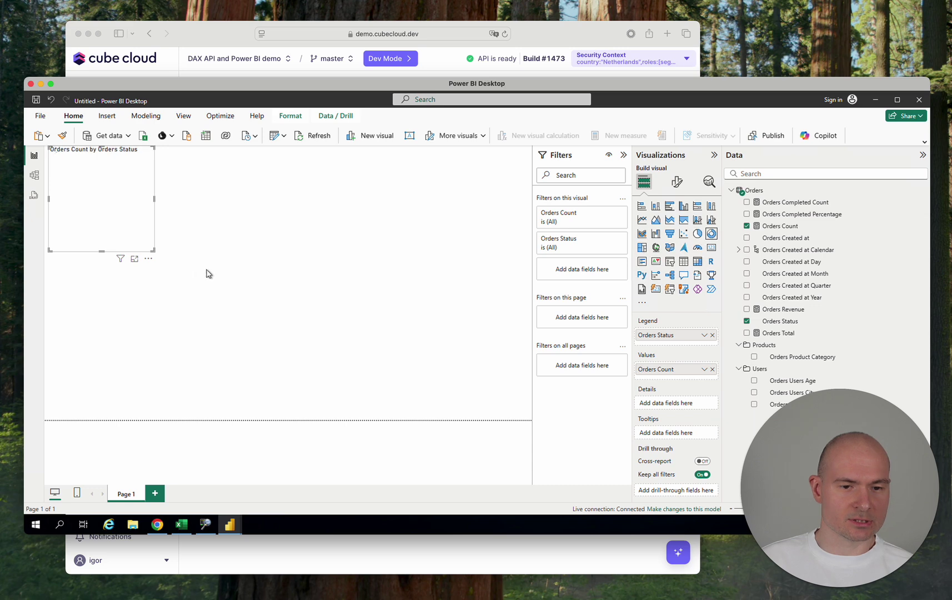
drag(280, 338, 281, 337)
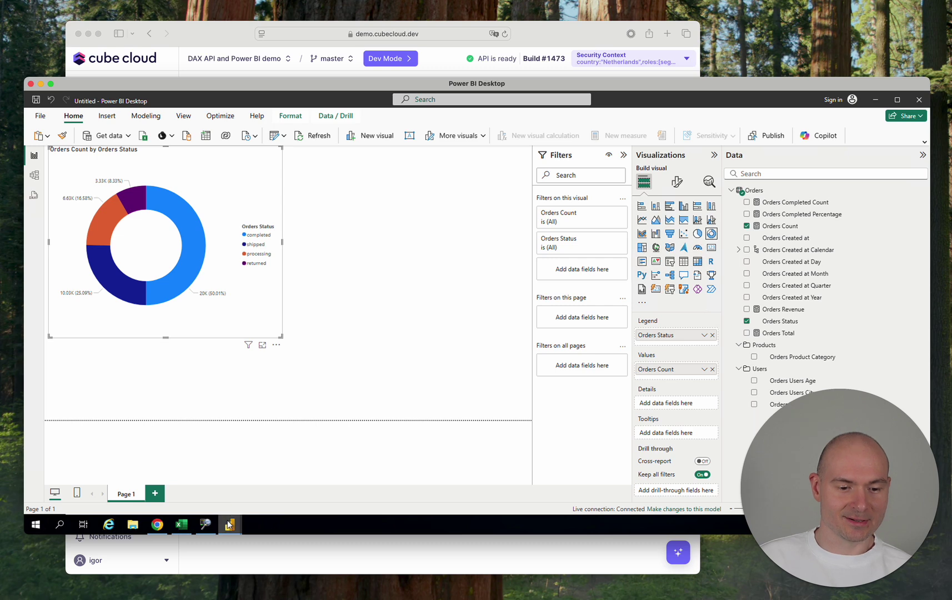
- Switch to the DAX Demo Dashboard 2 report and cross-filter its Overview page by us-tx, us-az, us-fl, us-nc and us-va in turn
mouse_move(229, 524)
click(185, 480)
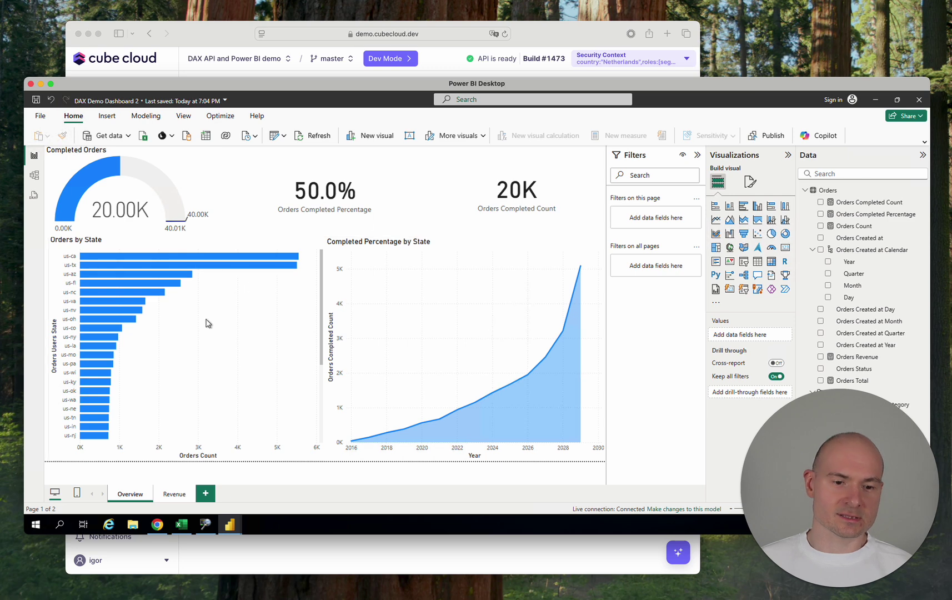
click(194, 267)
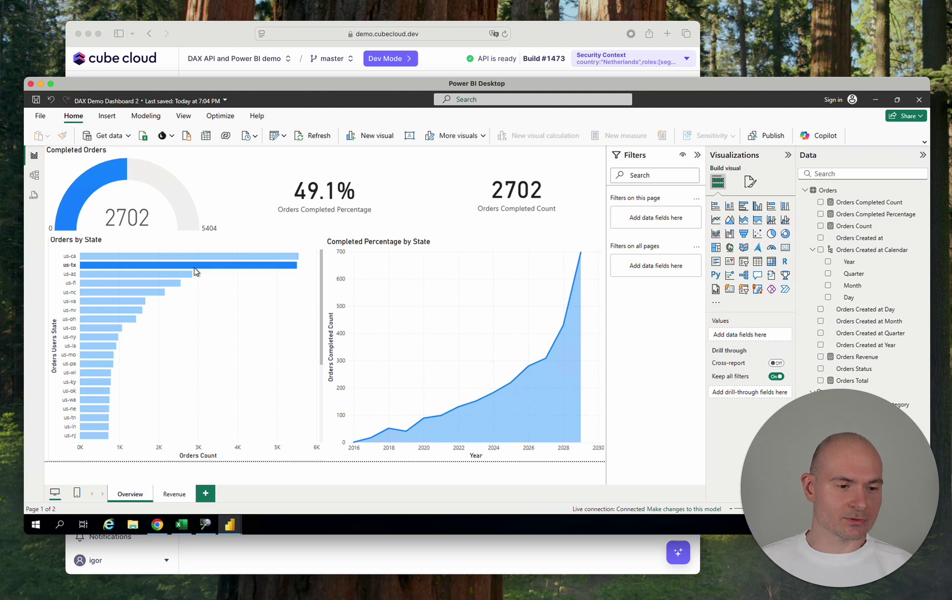
click(173, 274)
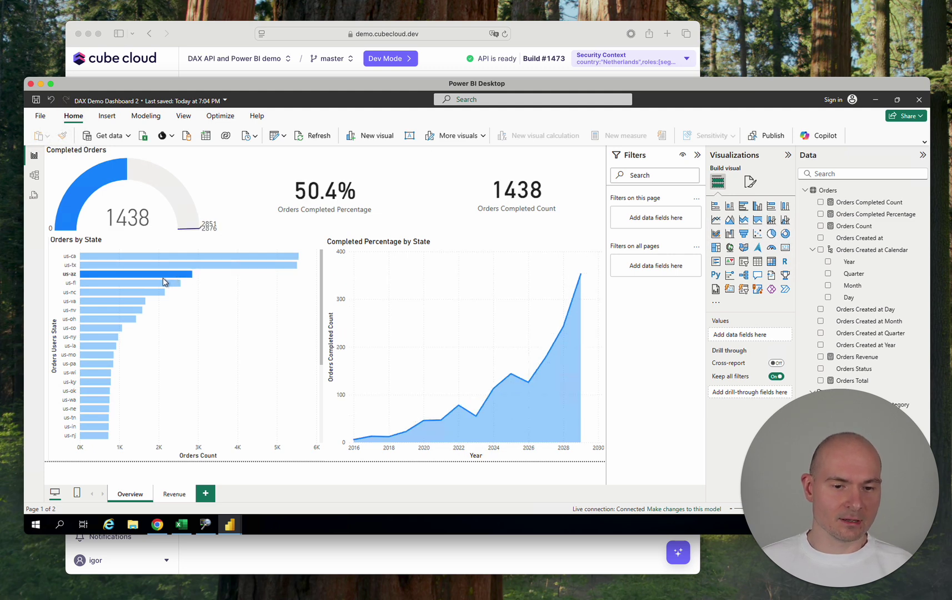
click(161, 282)
click(146, 293)
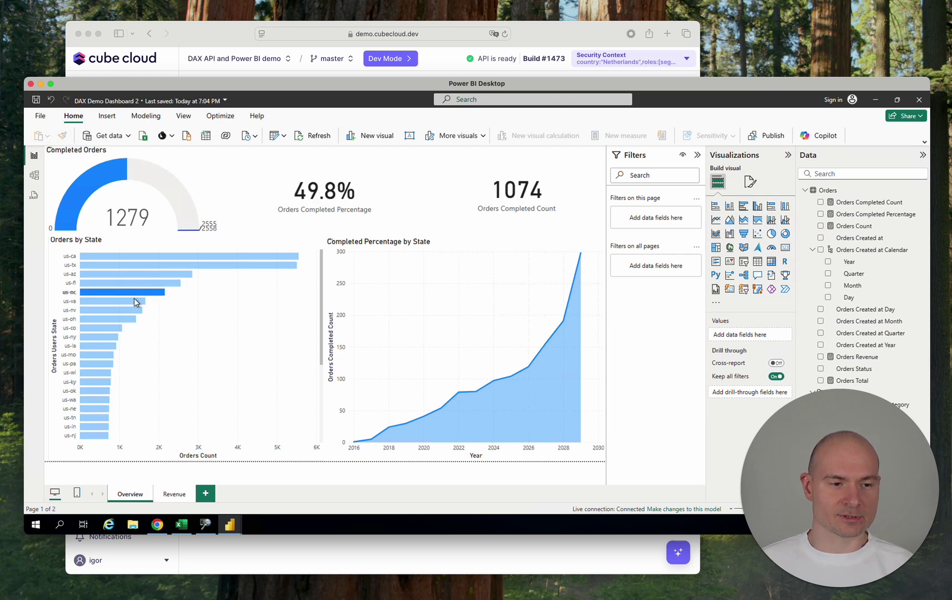
click(135, 300)
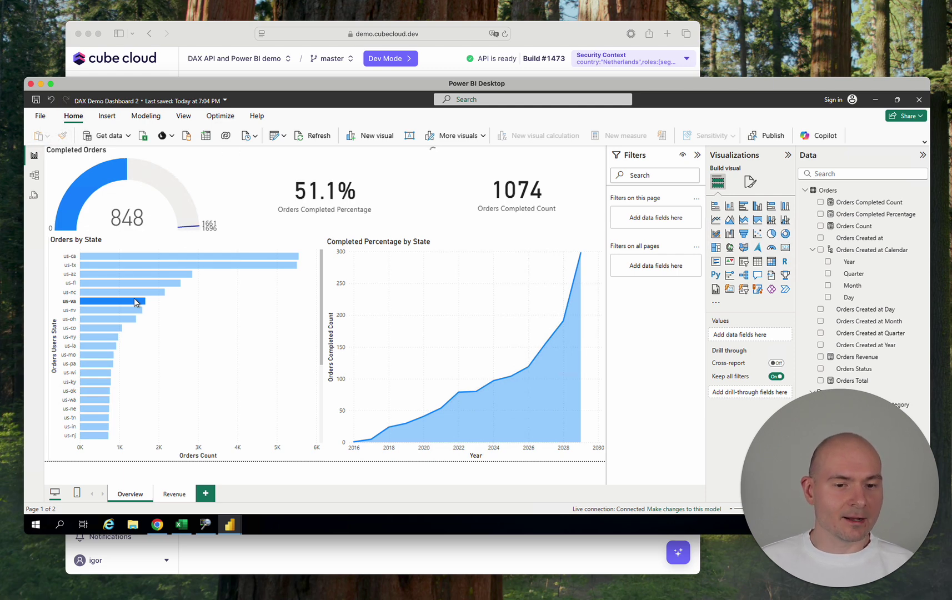
- On the Revenue page, try several slices of the Revenue Breakdown donut and leave the page cross-filtered by returned and shipped orders
click(176, 496)
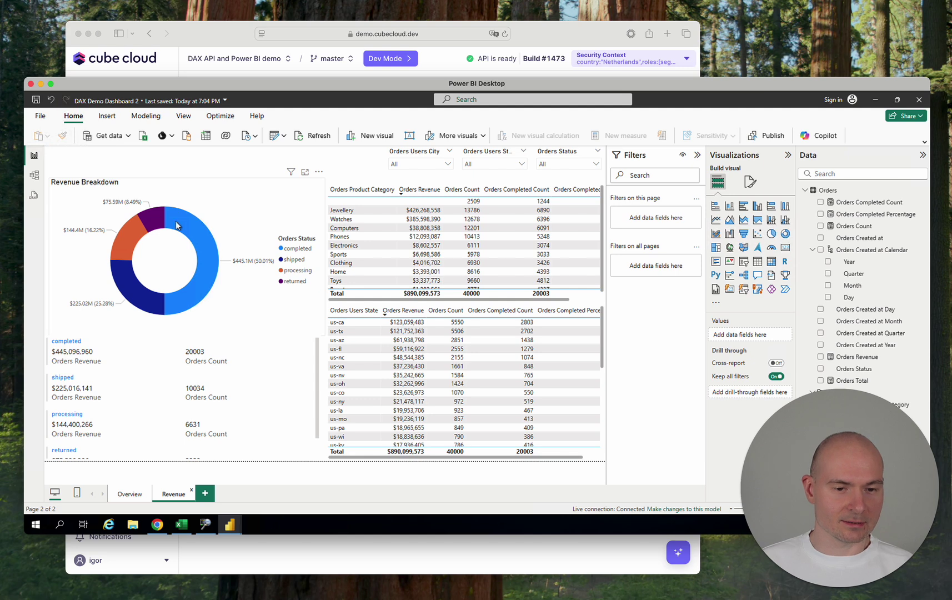
mouse_move(180, 226)
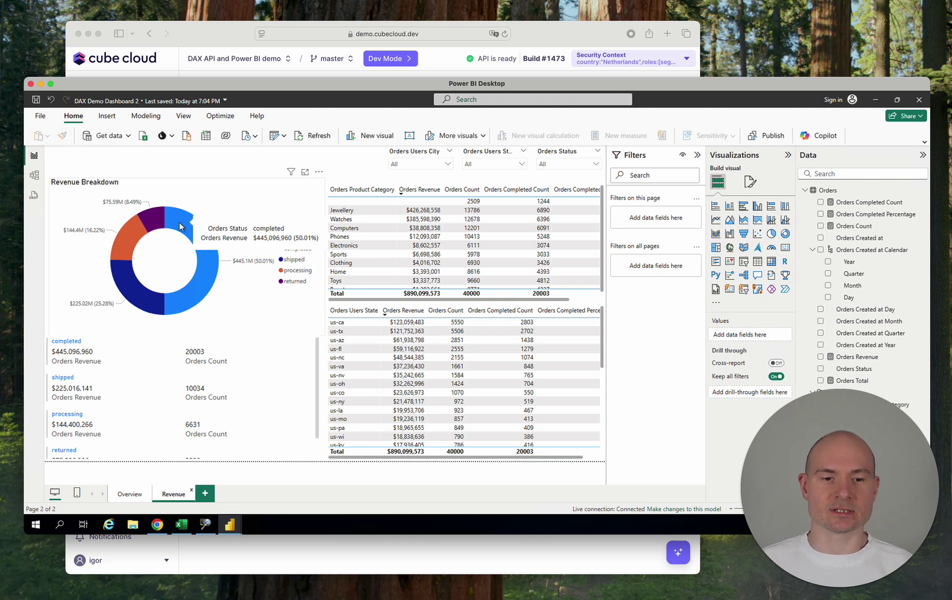
click(180, 226)
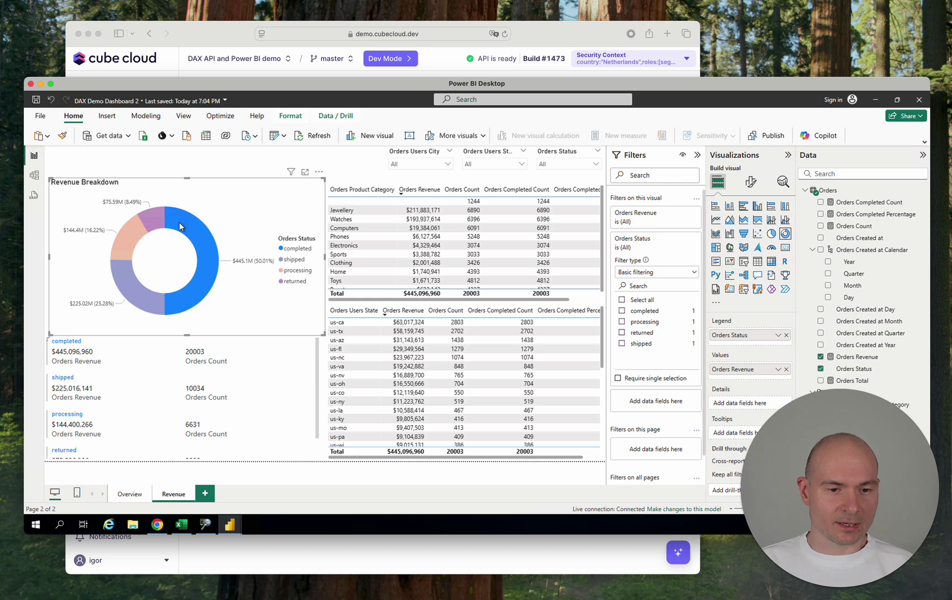
ctrl+click(150, 220)
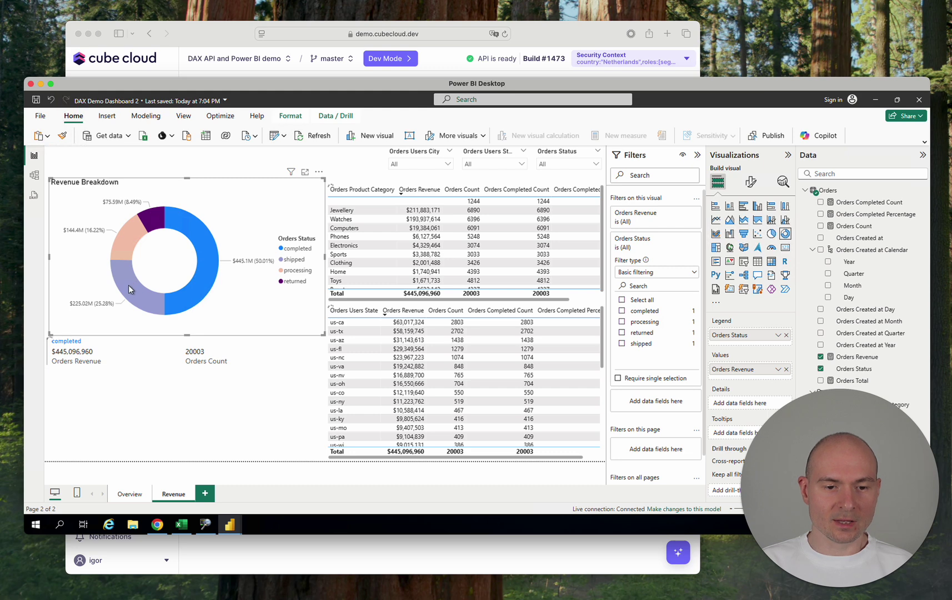
mouse_move(129, 285)
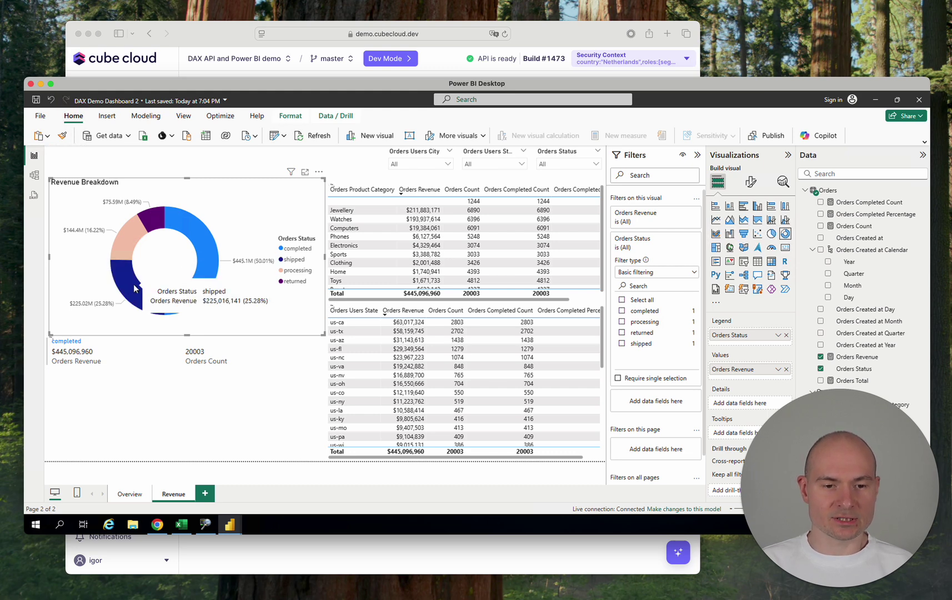
click(201, 251)
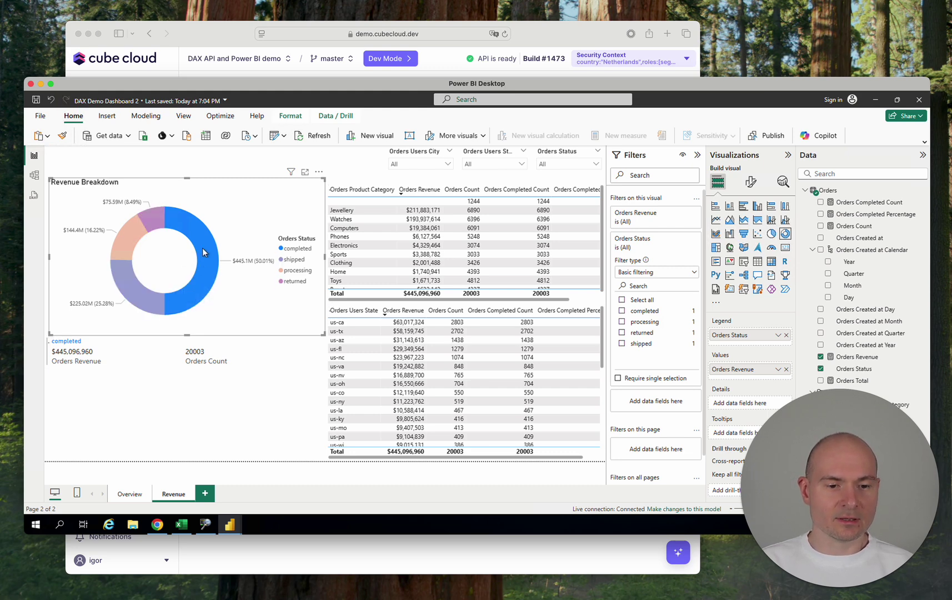
click(157, 230)
ctrl+click(132, 268)
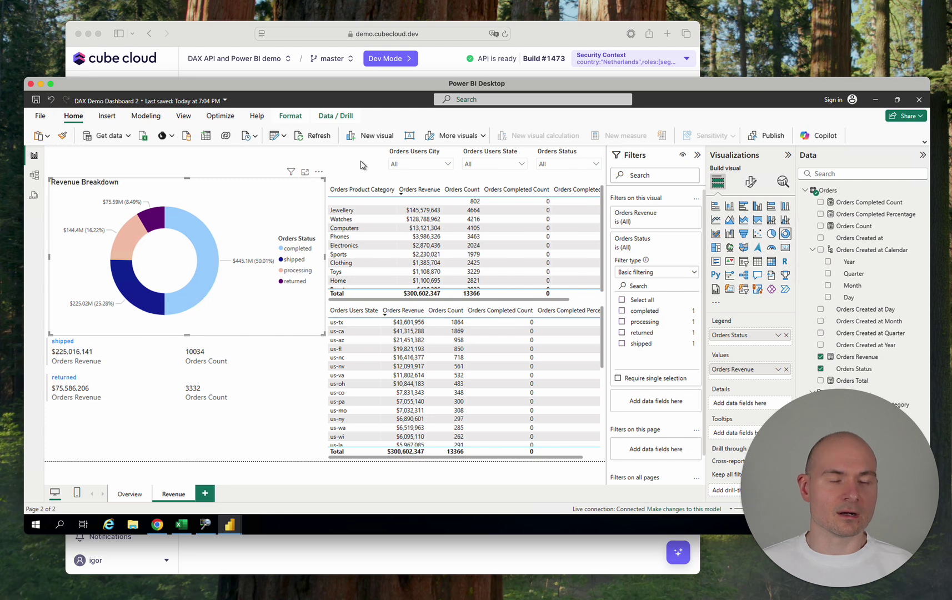
- Filter the Revenue page to the us-ca state with the Orders Users State slicer
click(520, 166)
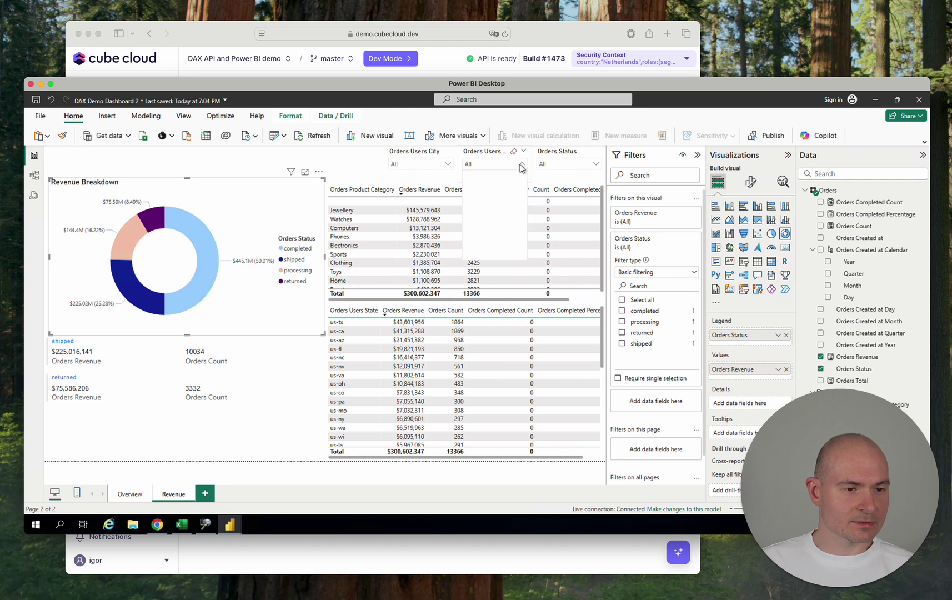
click(471, 203)
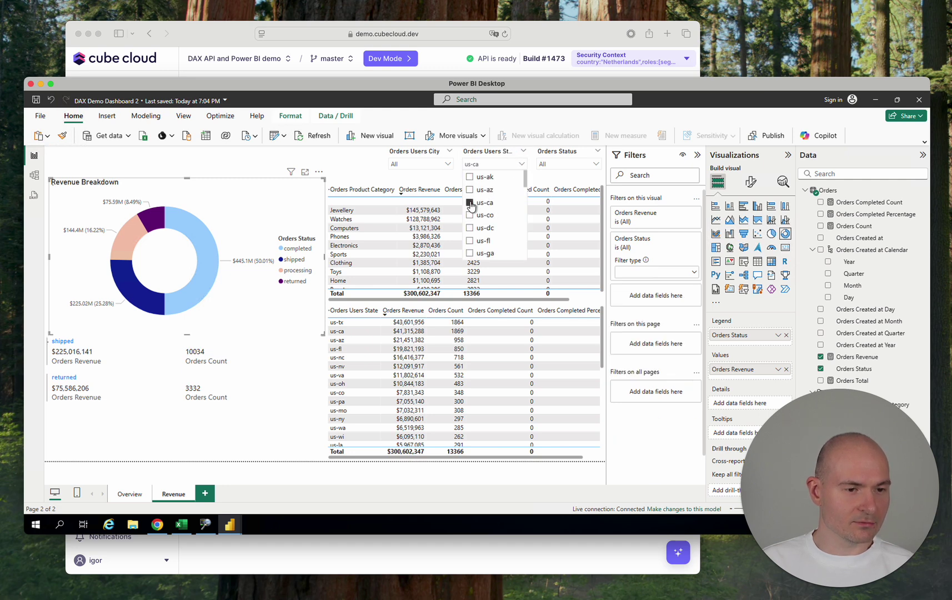
click(357, 172)
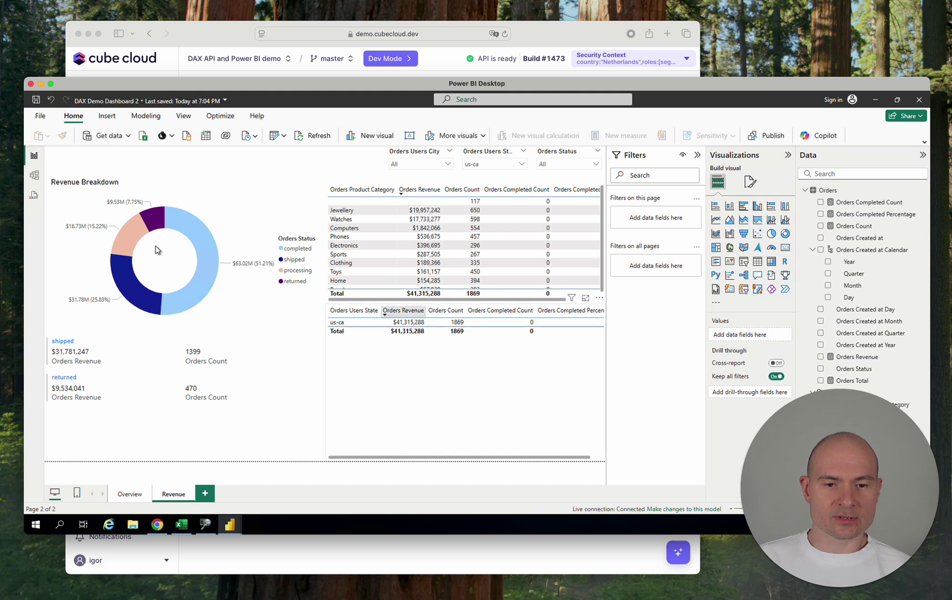
- Look over the orders table in the model view and run the TOPN(100, 'orders') query in the DAX query view
click(34, 176)
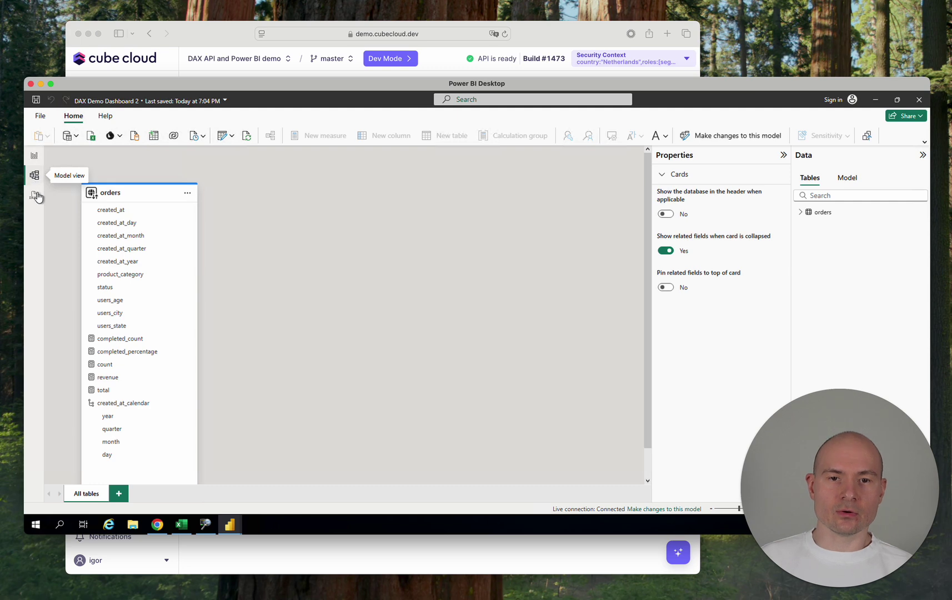
click(35, 195)
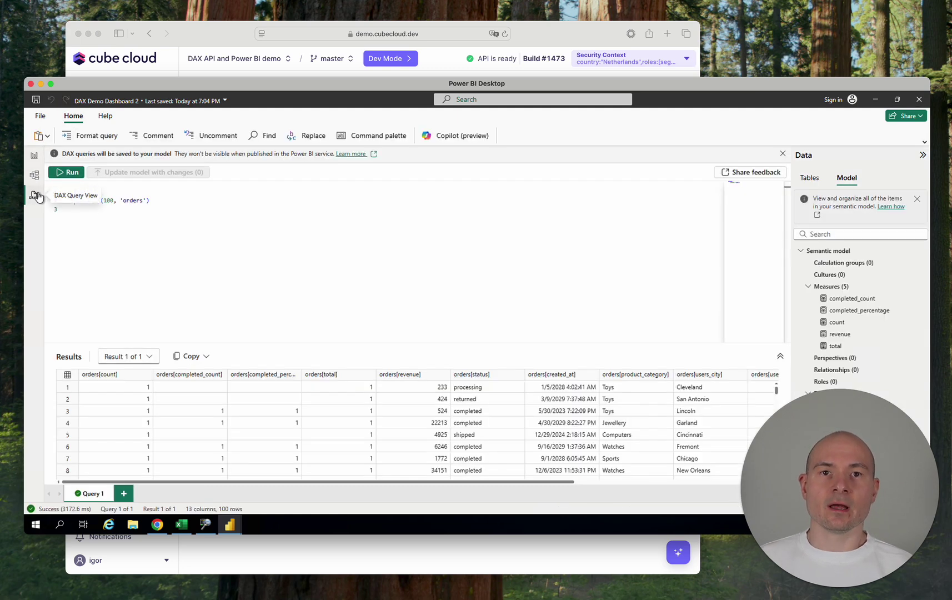
click(69, 174)
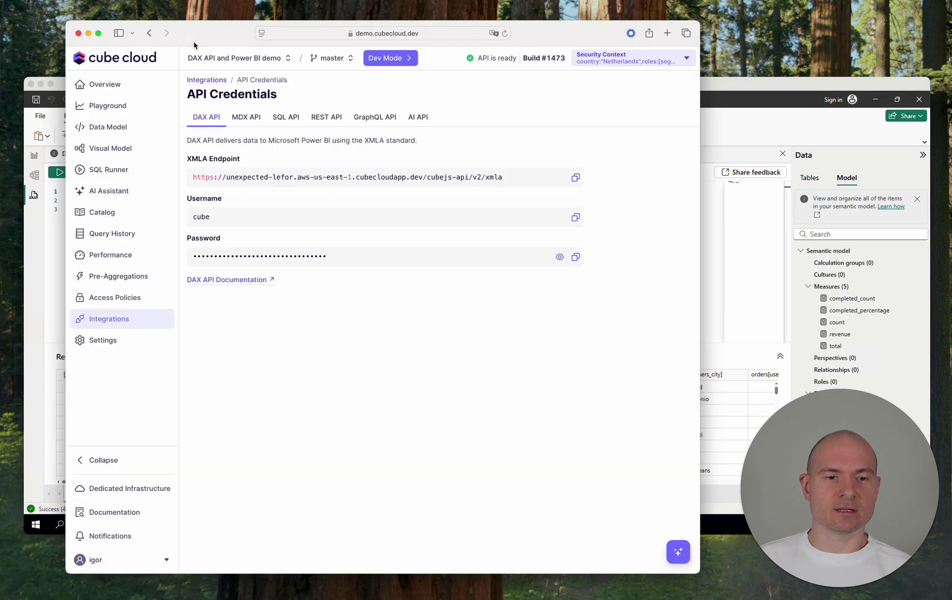
- Switch to Cube Cloud and open the generated SQL of the EVALUATE TOPN(100, 'orders') request from the query history
click(190, 49)
click(111, 234)
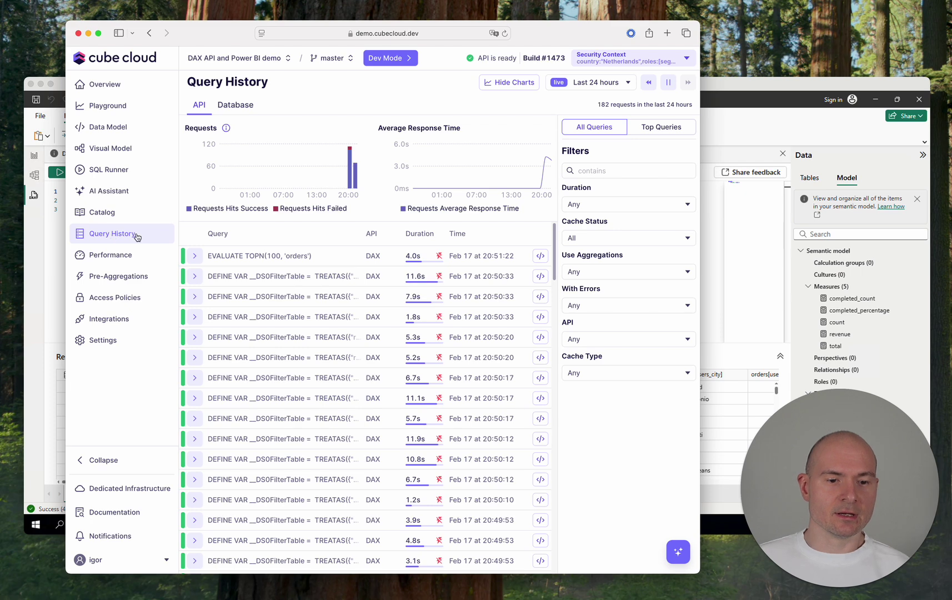
click(261, 264)
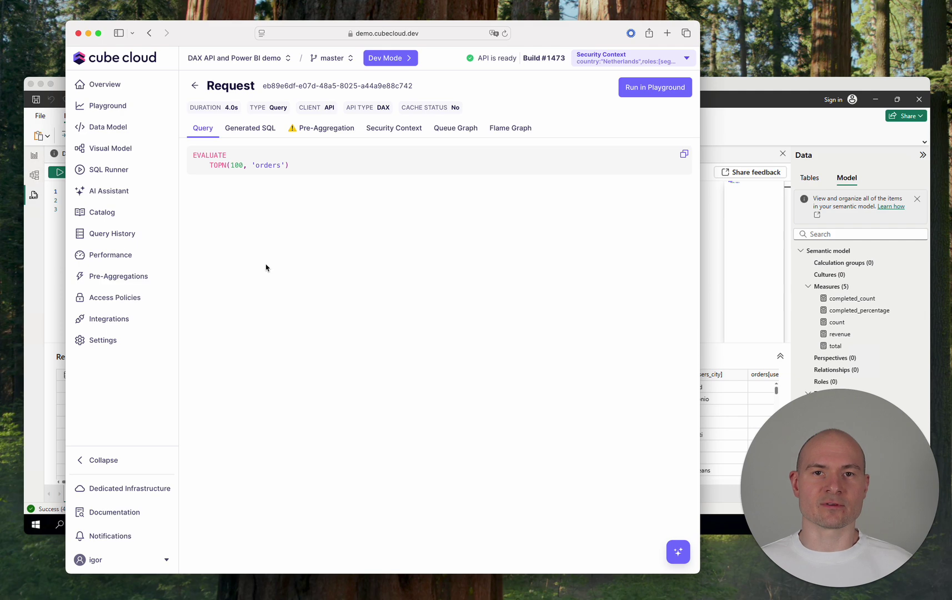
click(255, 131)
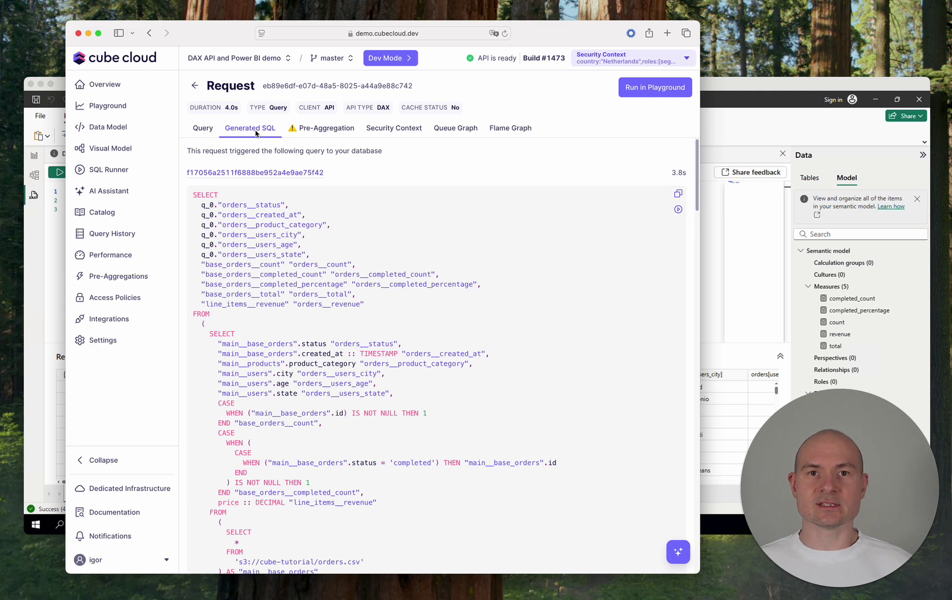